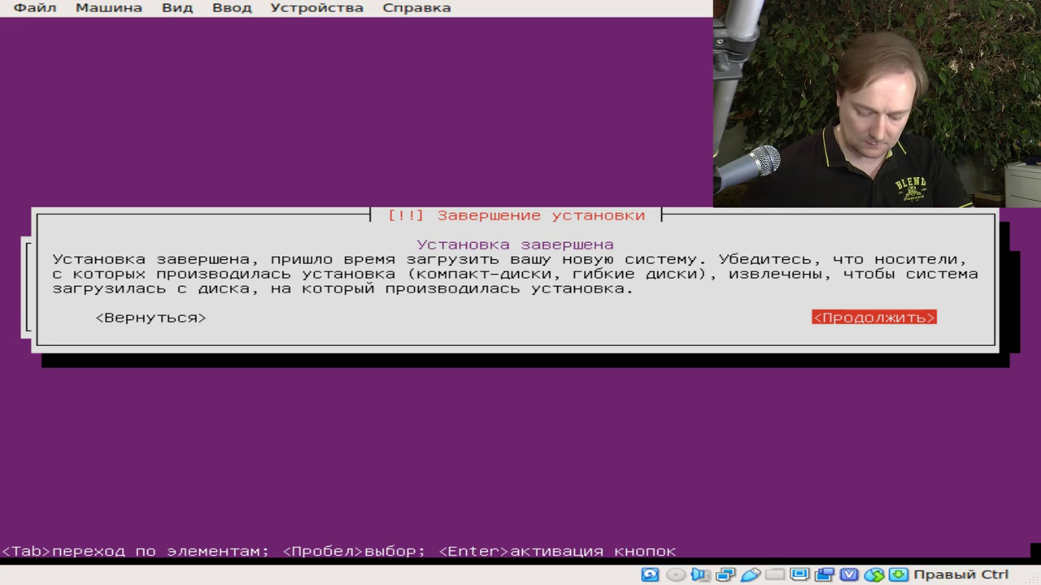
Complete the Ubuntu installation, boot into the new system and log in to the listed account with its password.
key("Return")
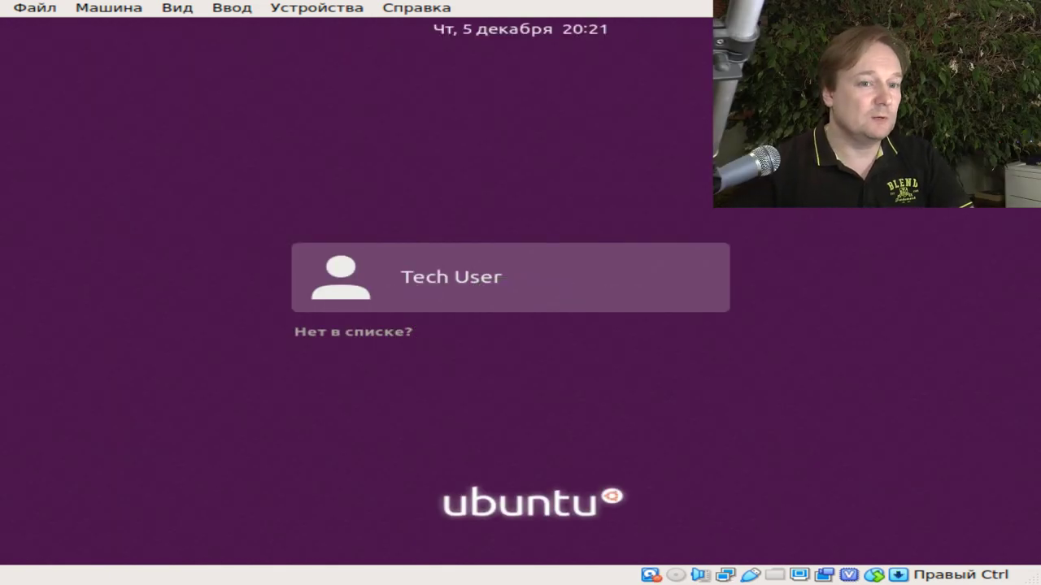
left_click(445, 280)
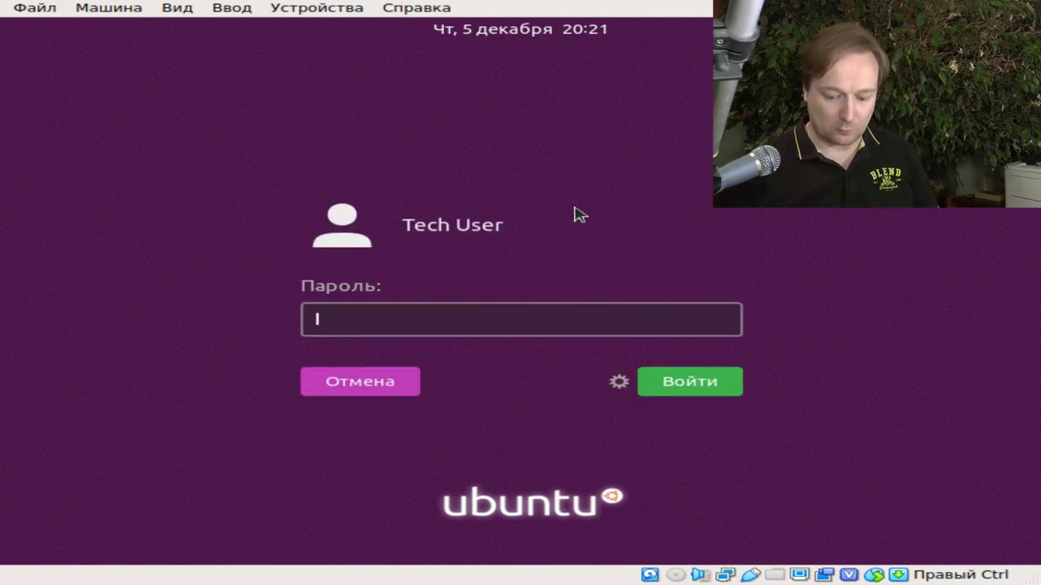
type("••••••")
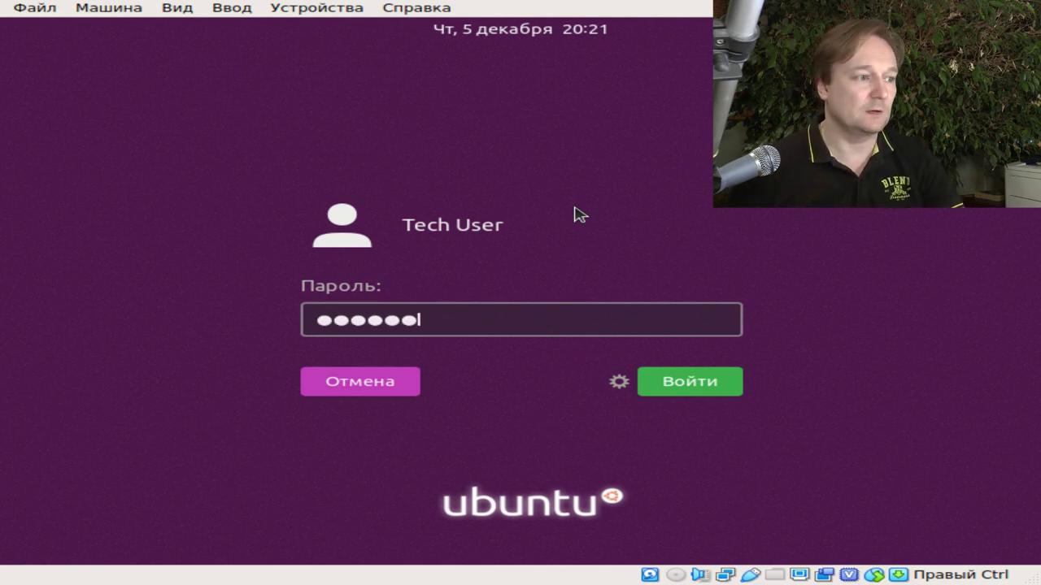
key("Return")
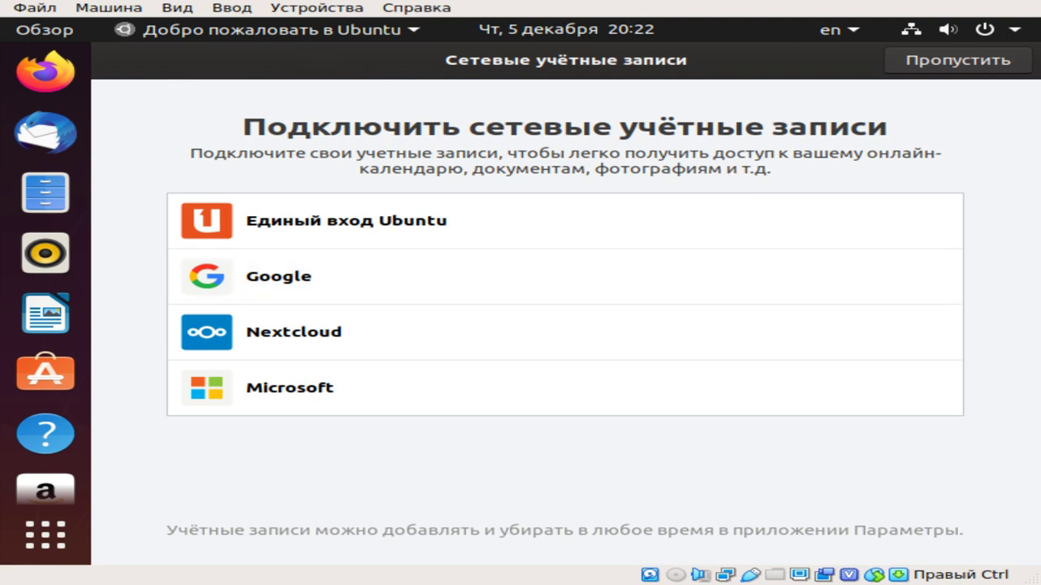
Finish the welcome setup, skipping the online accounts and declining to send system information to Canonical.
left_click(937, 69)
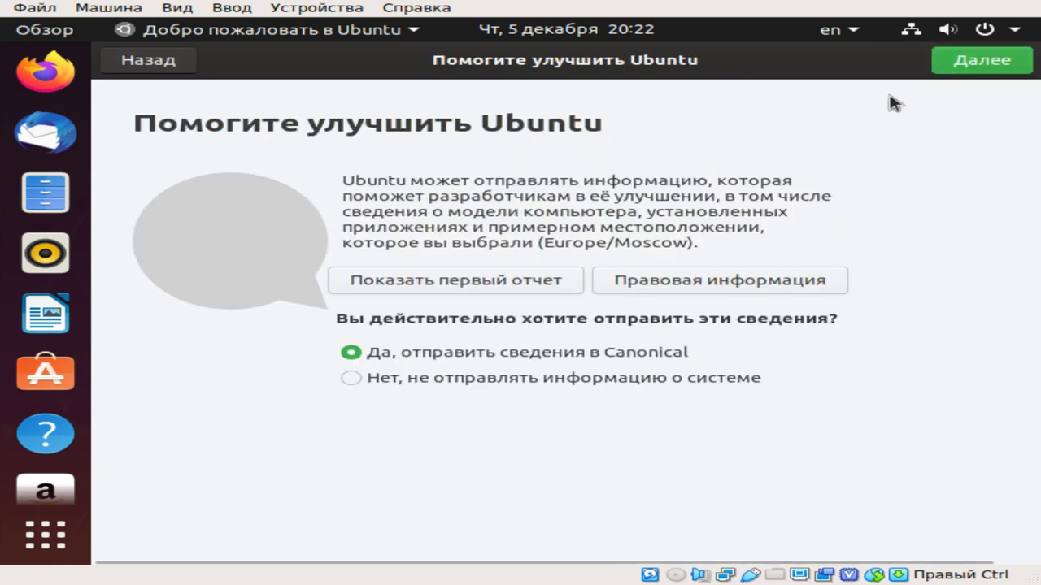
left_click(457, 385)
left_click(968, 67)
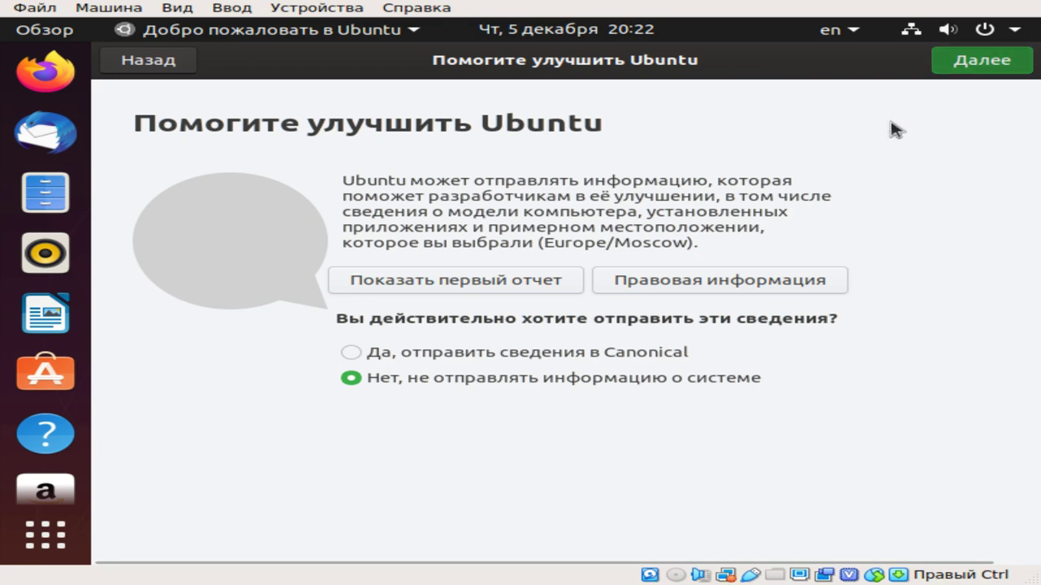
left_click(986, 63)
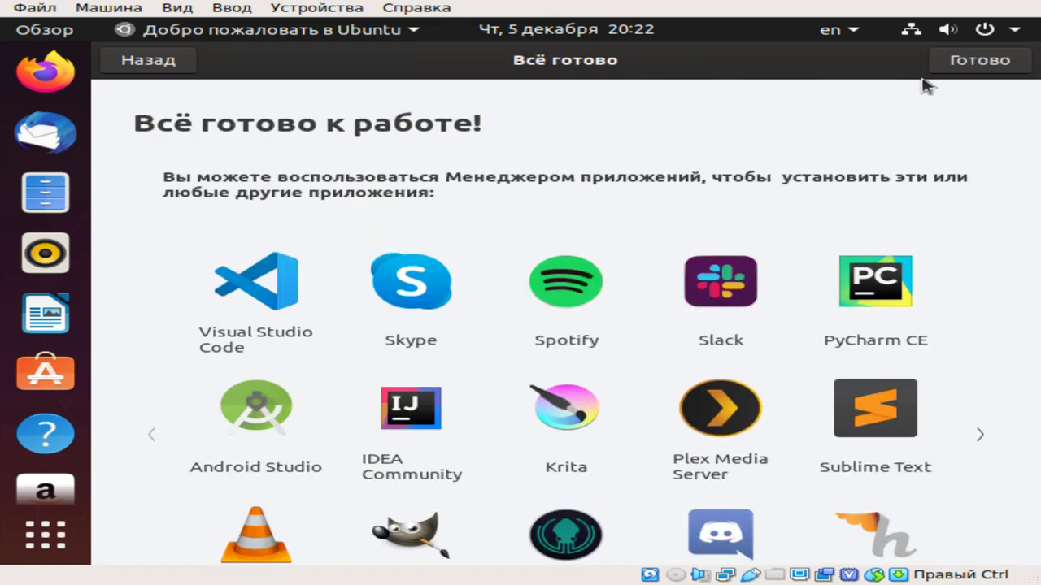
left_click(967, 64)
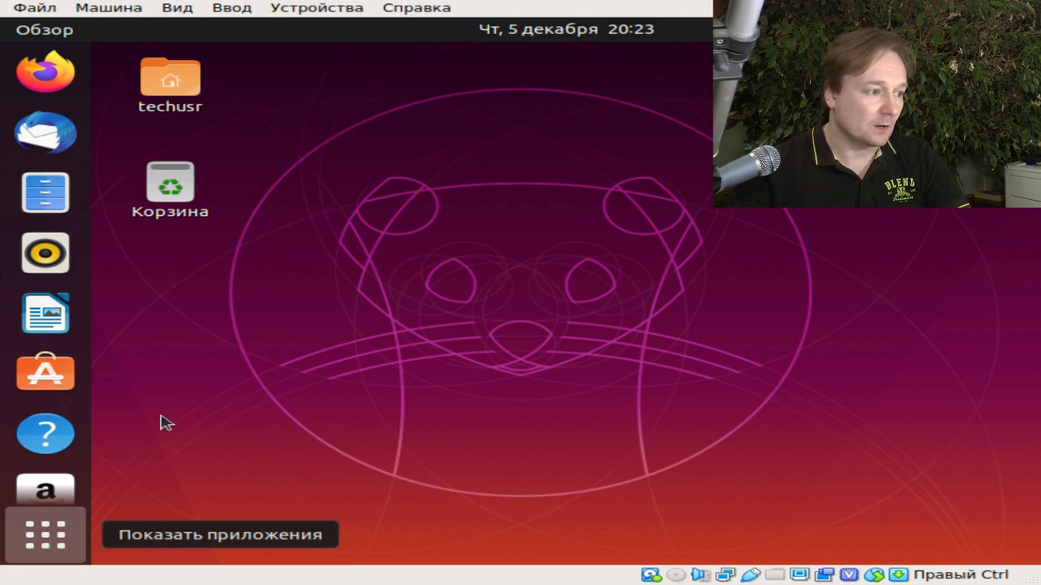
Look at the list of all installed applications and return to the desktop.
key("super")
left_click(71, 535)
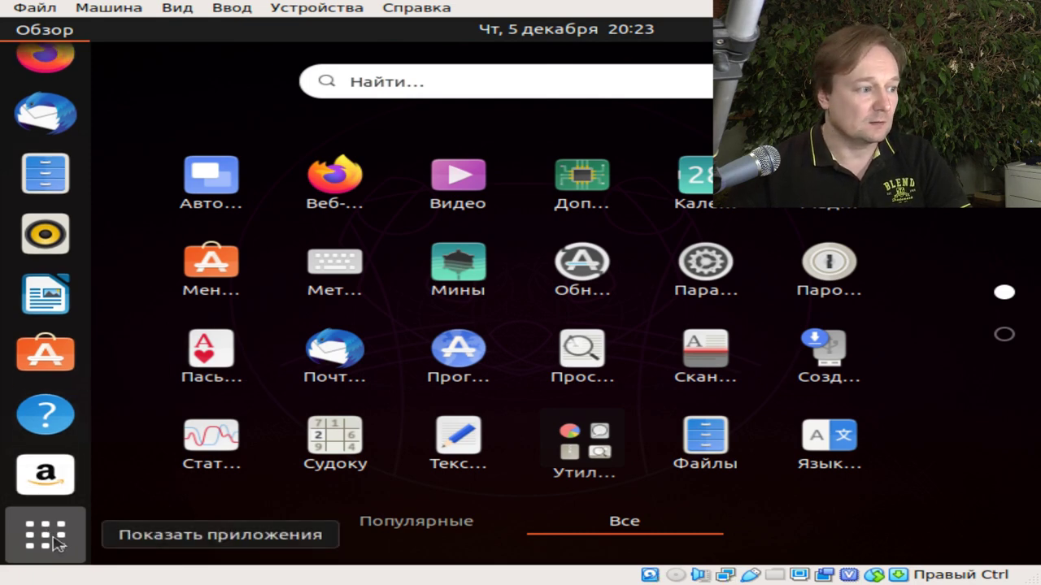
left_click(54, 543)
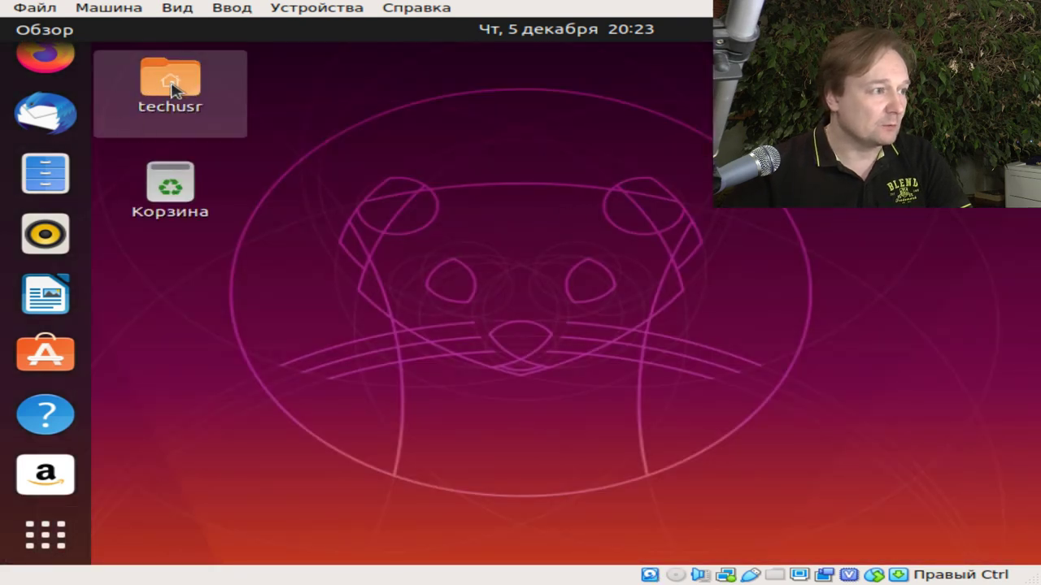
Browse the home folder and its Видео folder in the file manager, restore the window from full size and close it.
left_click(172, 89)
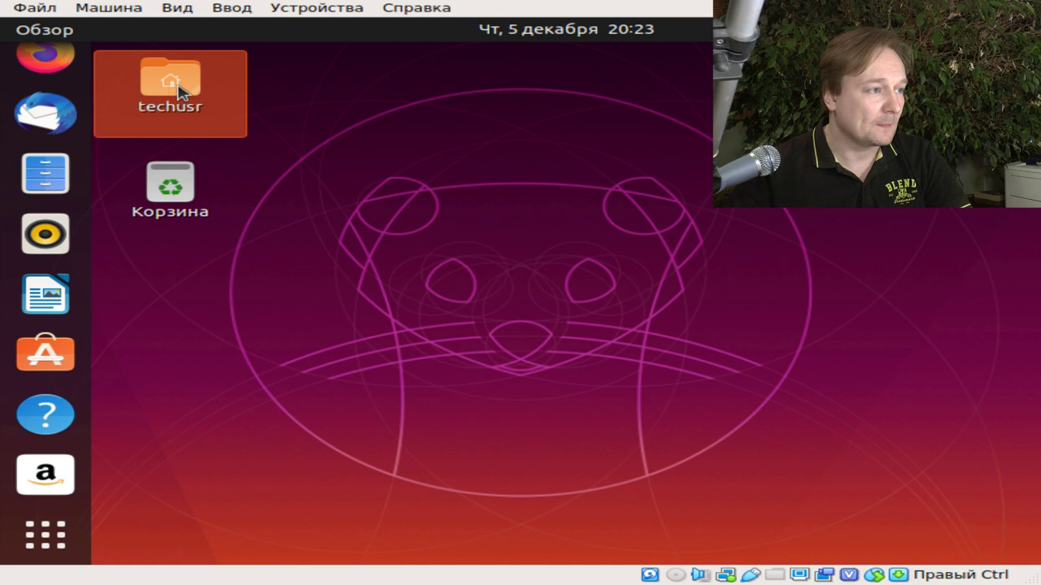
double_click(170, 91)
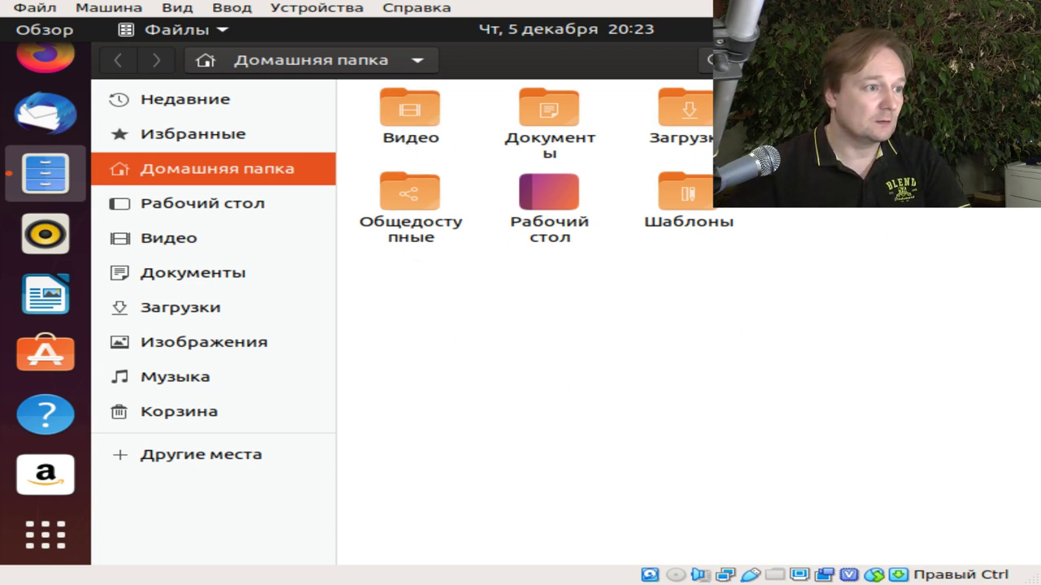
double_click(425, 132)
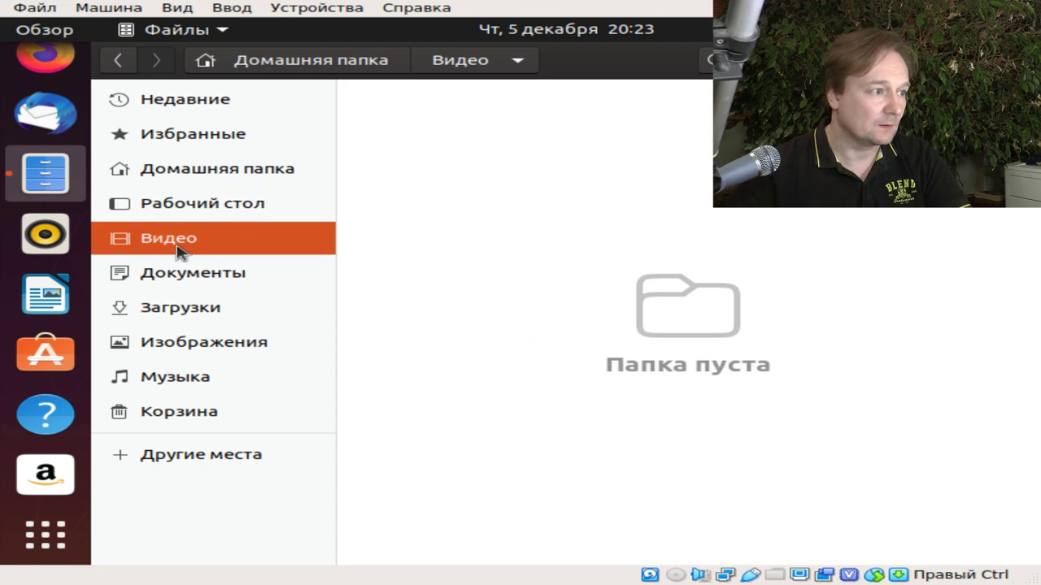
left_click(176, 276)
left_click(170, 242)
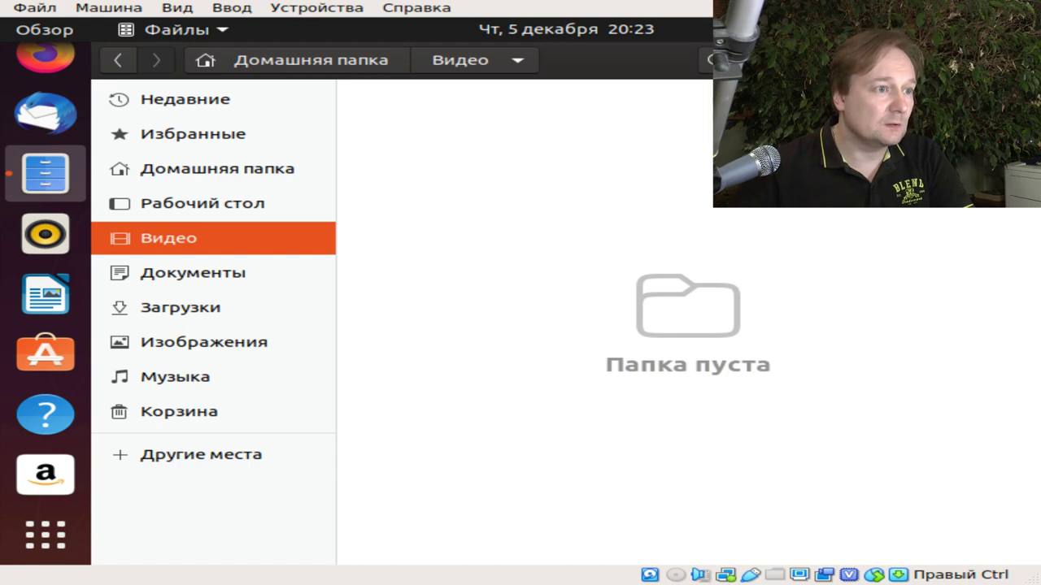
double_click(570, 59)
left_click_drag(504, 105, 511, 147)
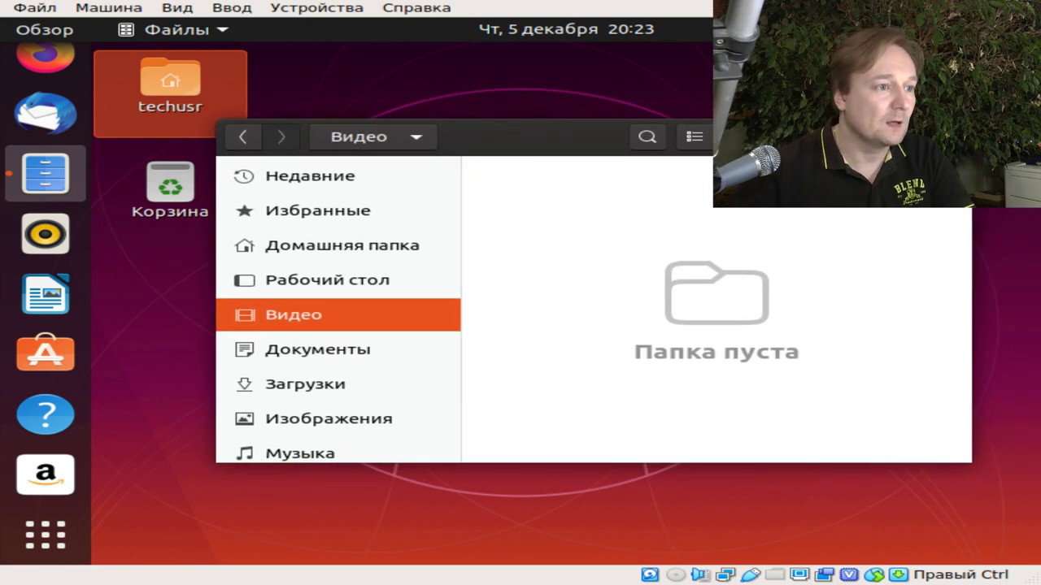
left_click(952, 136)
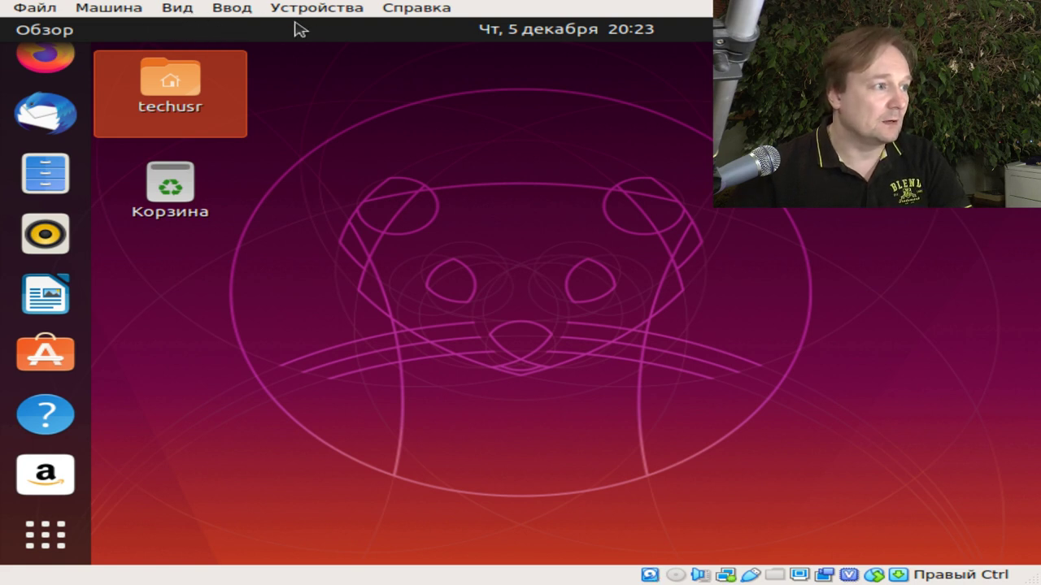
Insert the VirtualBox Guest Additions disc image into the virtual machine.
left_click(105, 16)
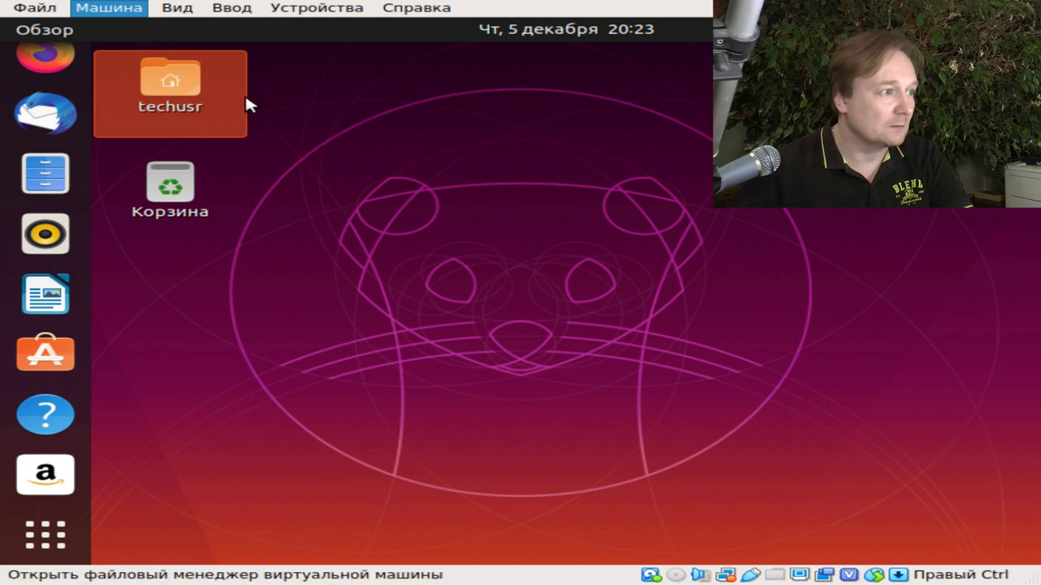
mouse_move(250, 16)
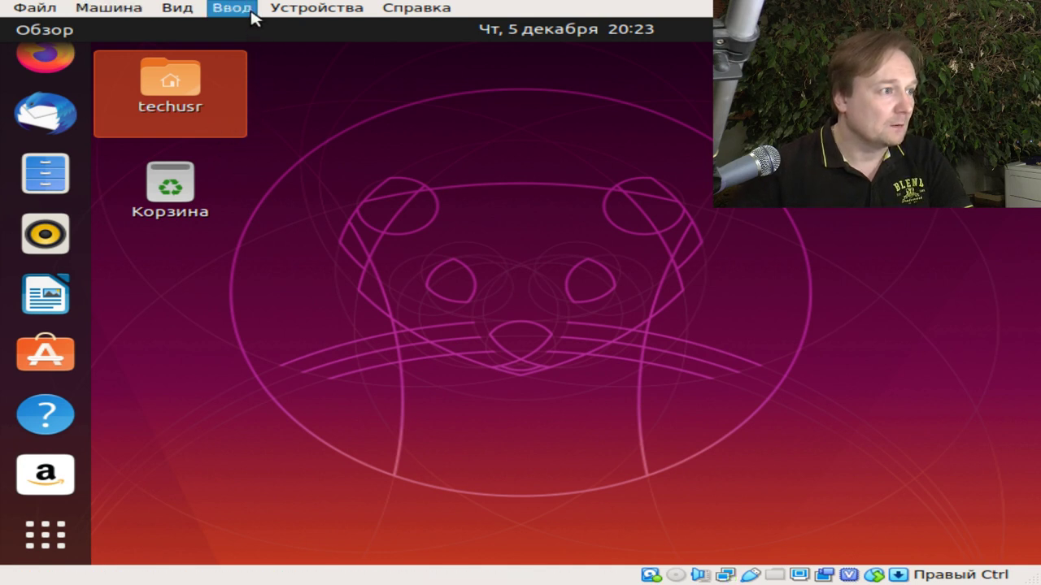
mouse_move(320, 16)
left_click(389, 213)
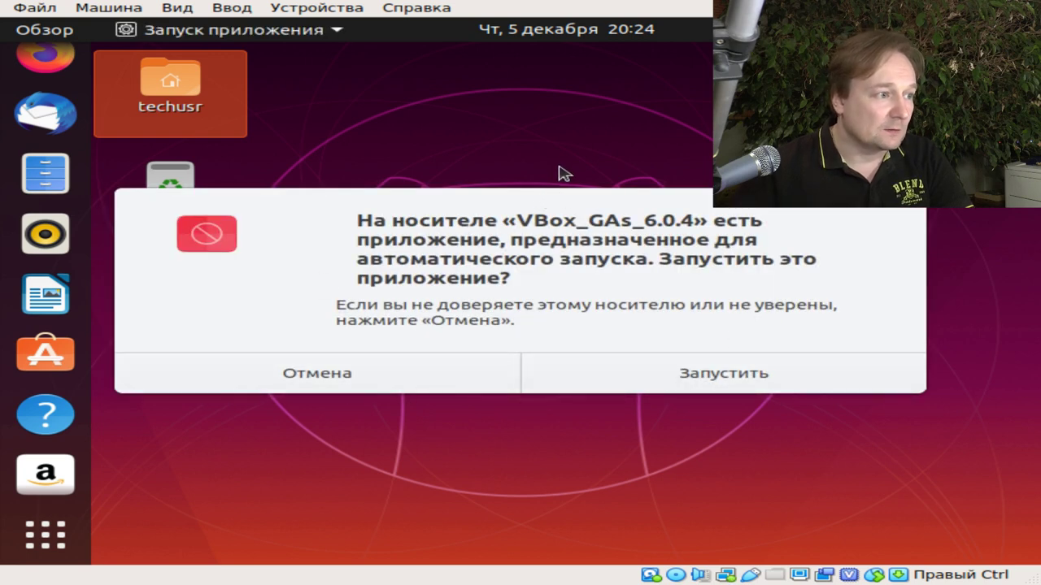
Run the Guest Additions installer from VBox_GAs_6.0.4, authorising it with the account password, and close its terminal window at the end.
left_click(705, 384)
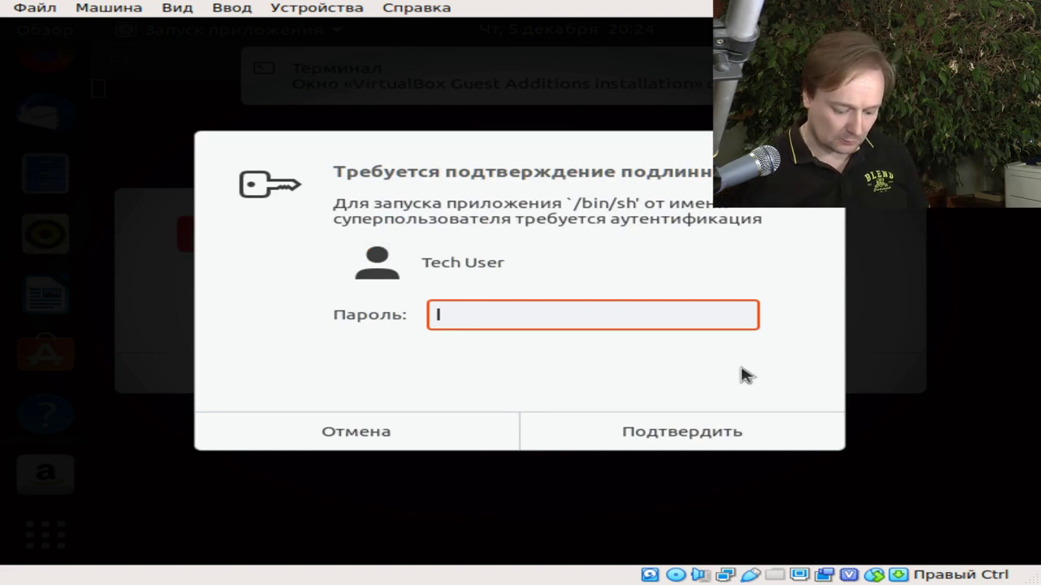
type("******")
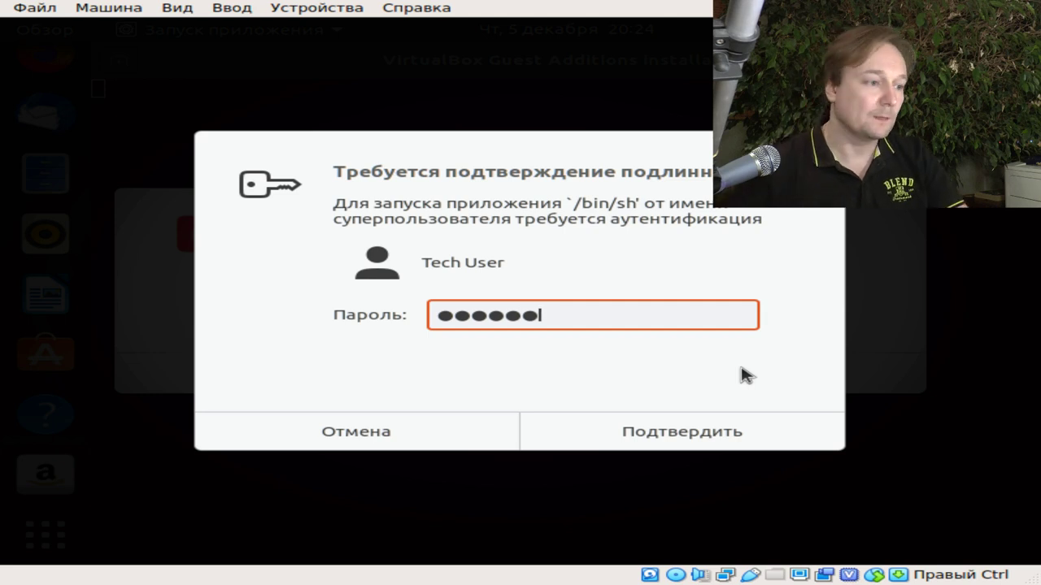
left_click(688, 422)
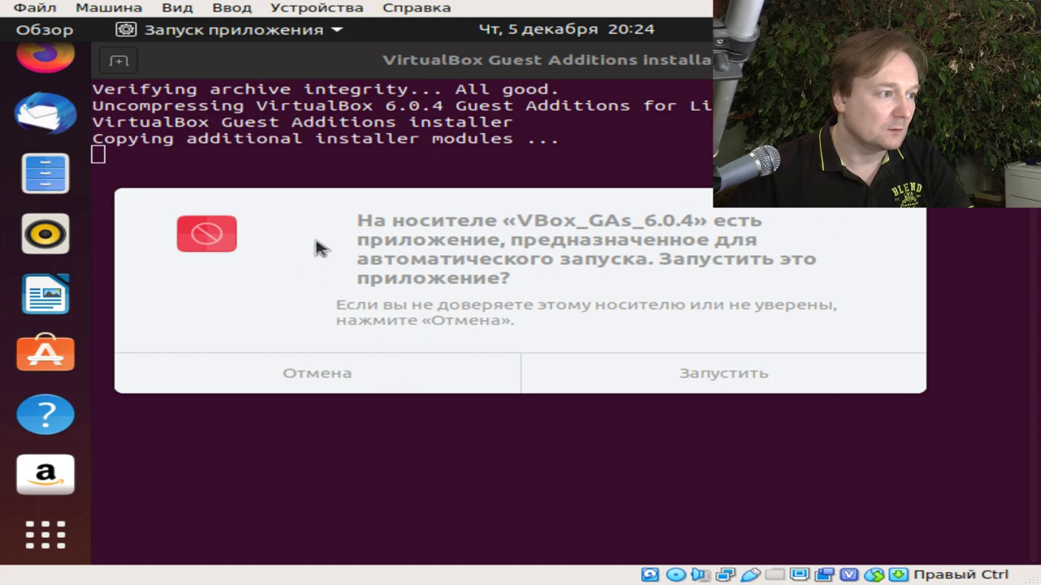
left_click(334, 378)
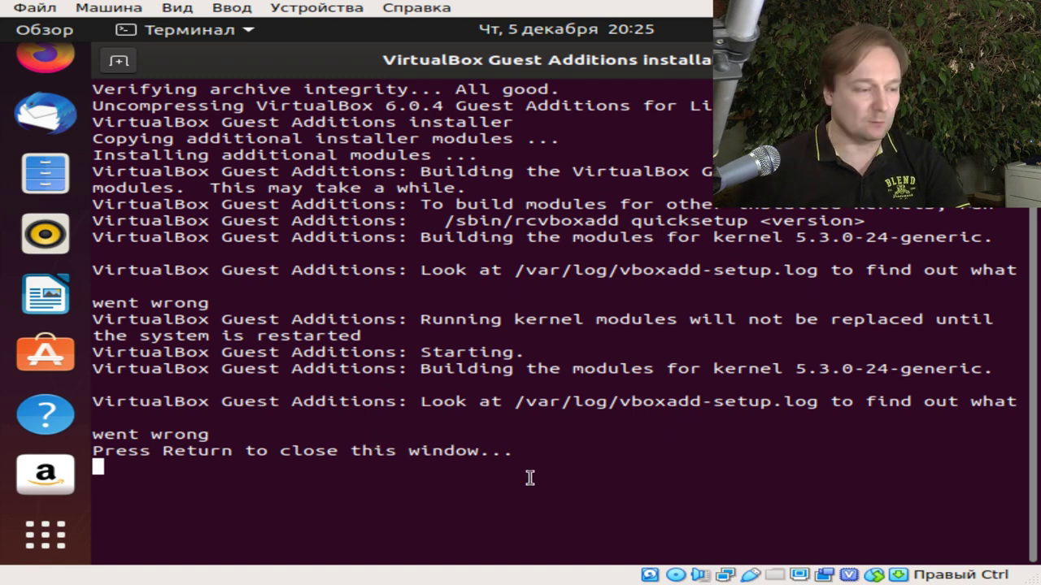
key("Return")
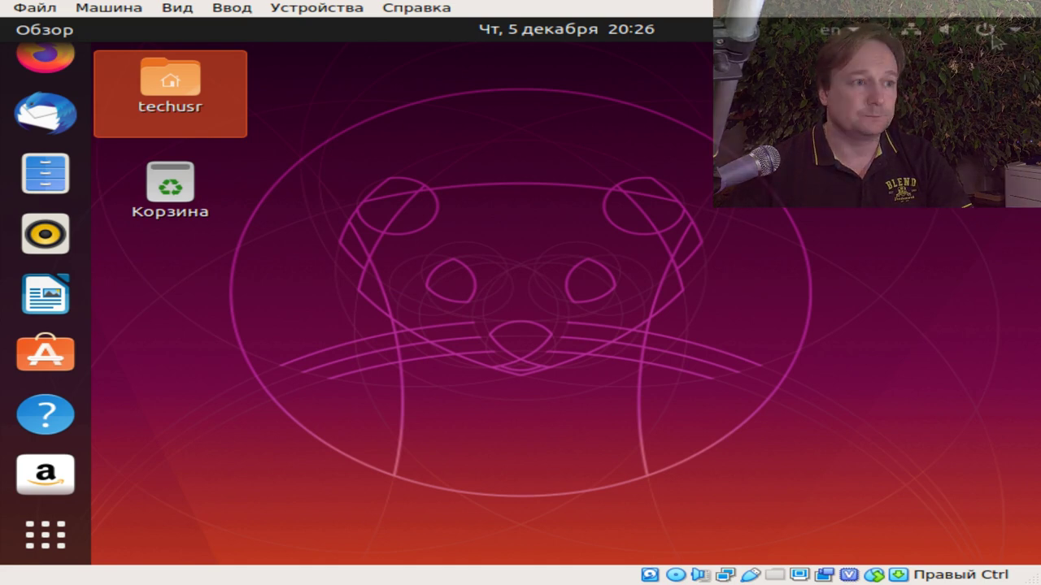
Restart the Ubuntu guest system and log back in by entering the account password.
left_click(1013, 32)
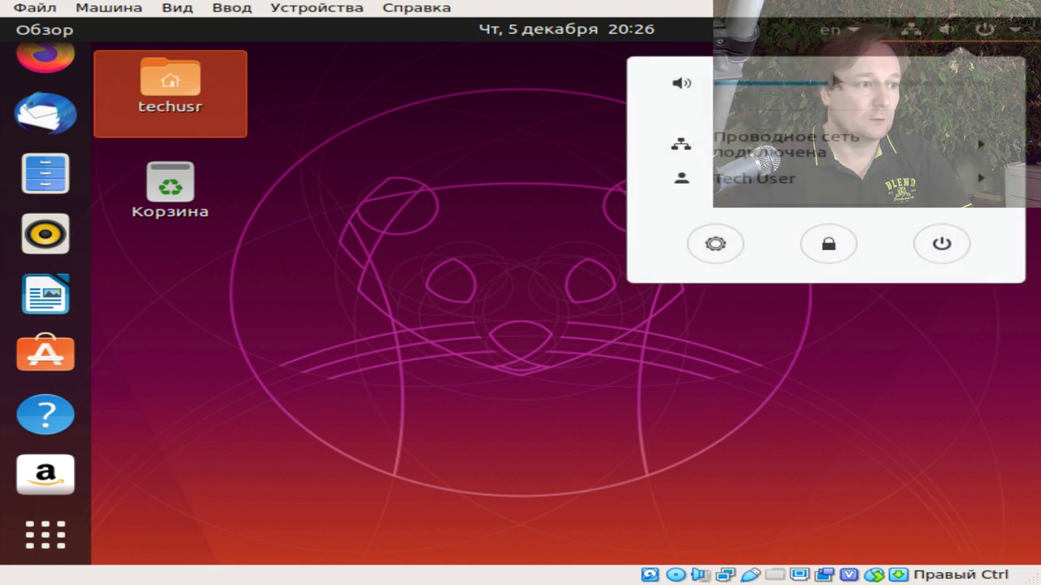
left_click(939, 244)
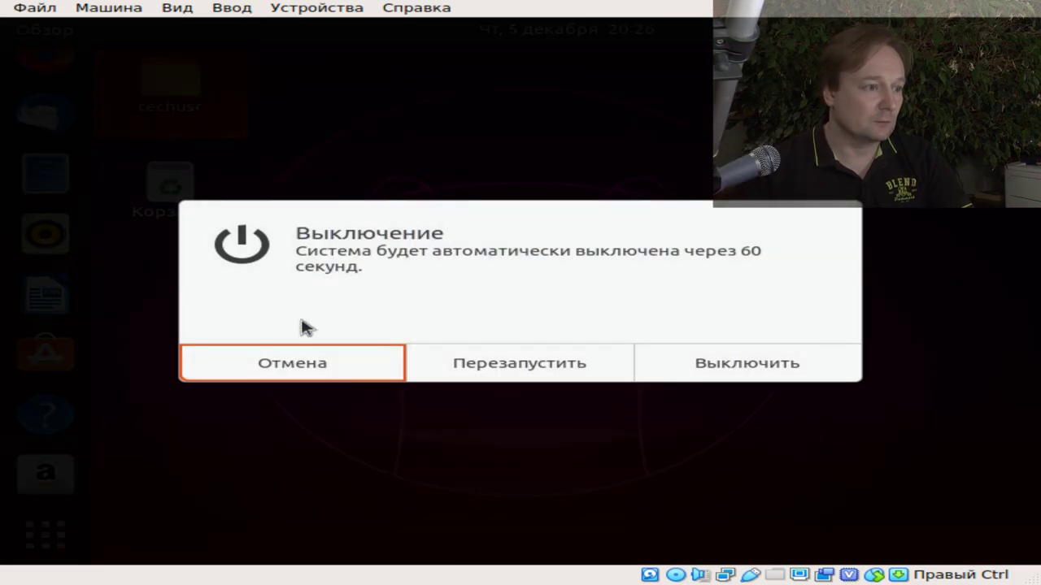
left_click(521, 366)
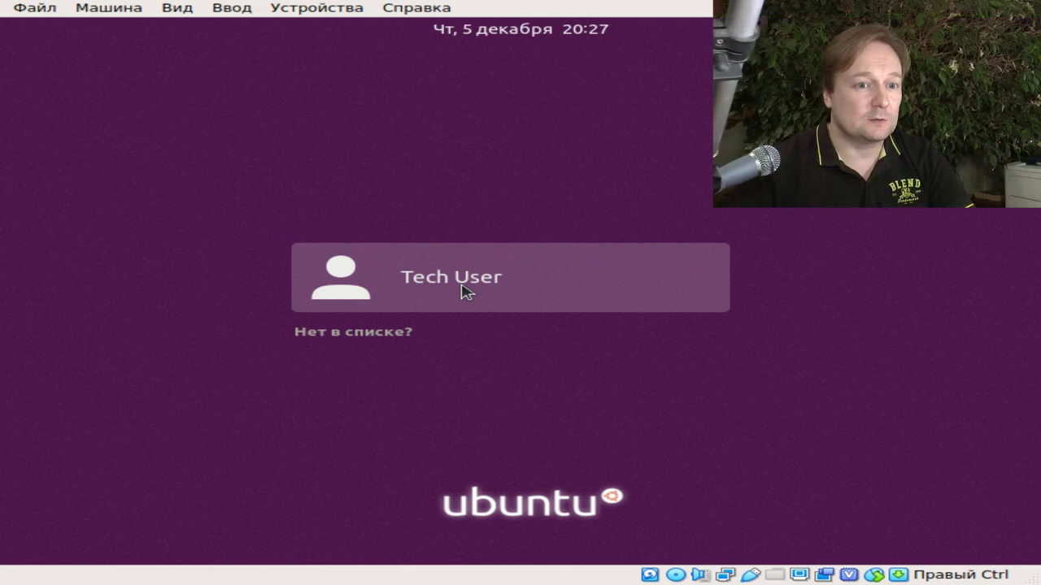
left_click(524, 293)
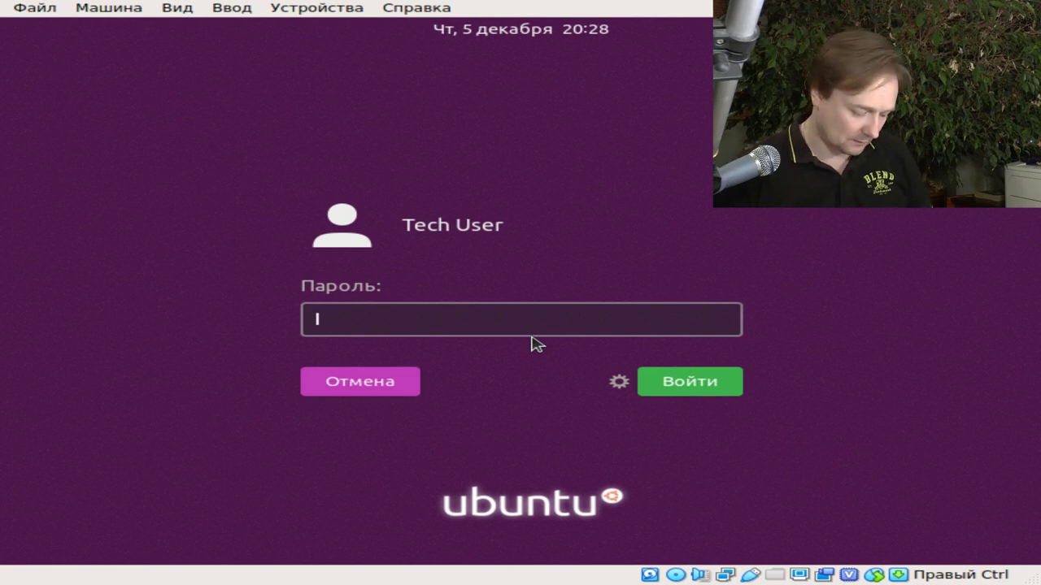
type("••••••")
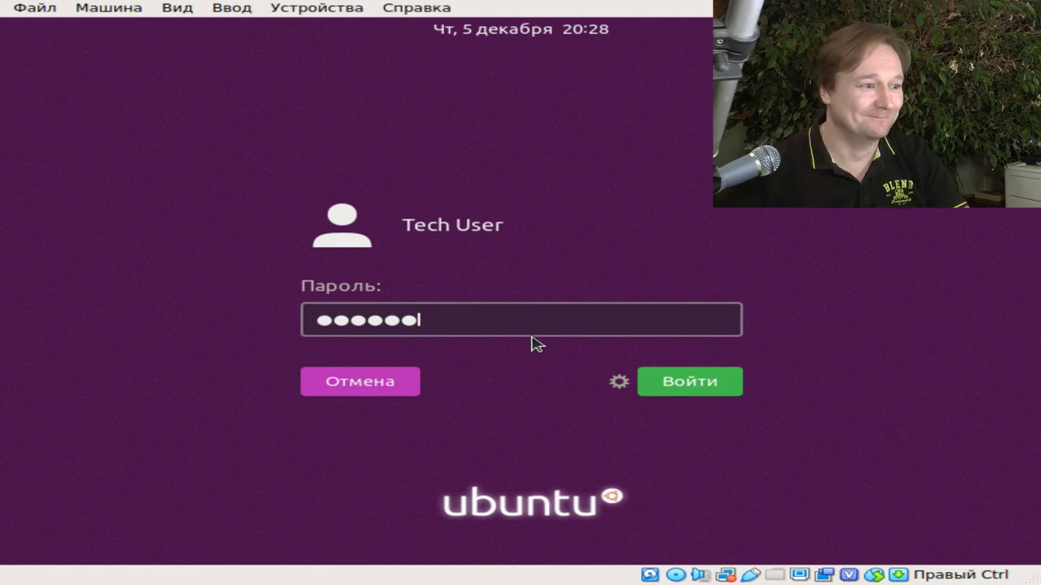
left_click(685, 388)
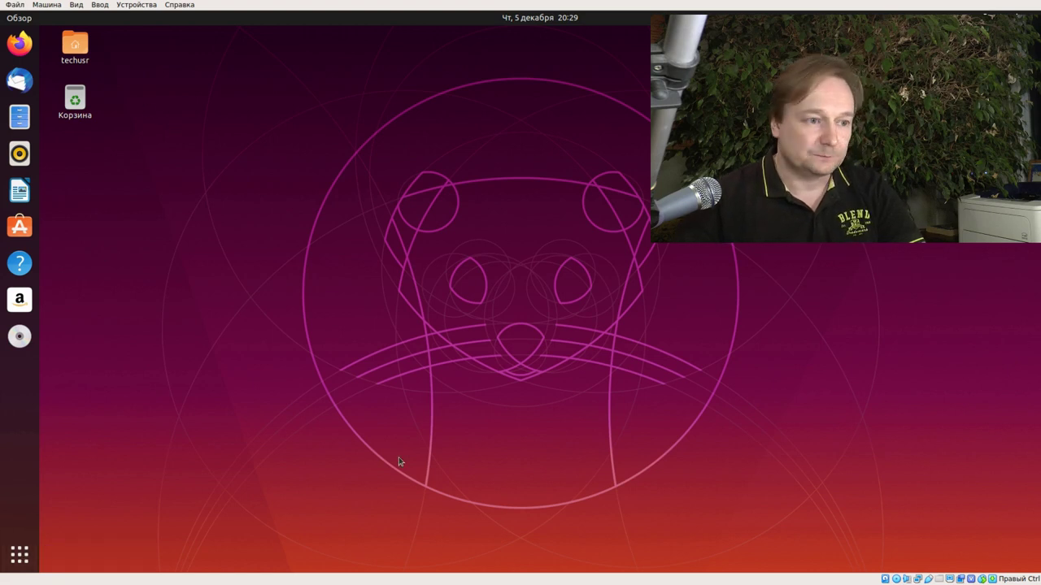
Look through both pages of the full application list for the programs preinstalled with Ubuntu.
left_click(20, 556)
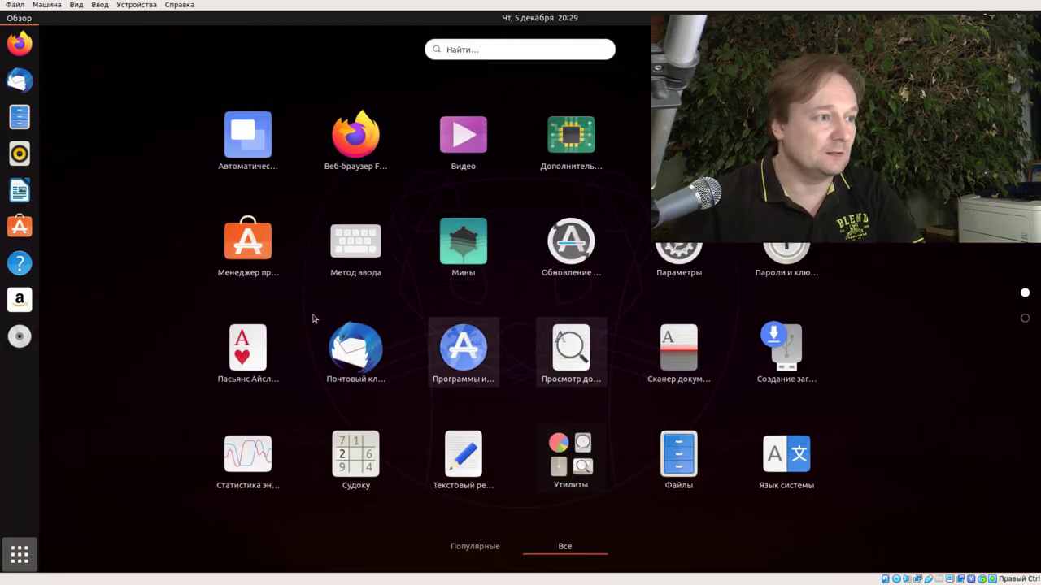
scroll(871, 343, "down", 1)
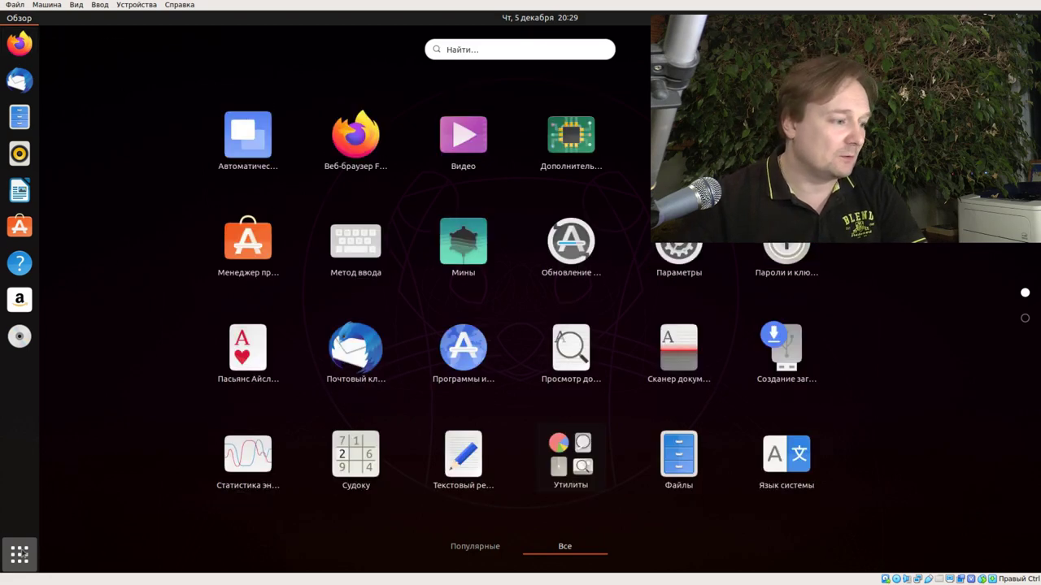
left_click(130, 170)
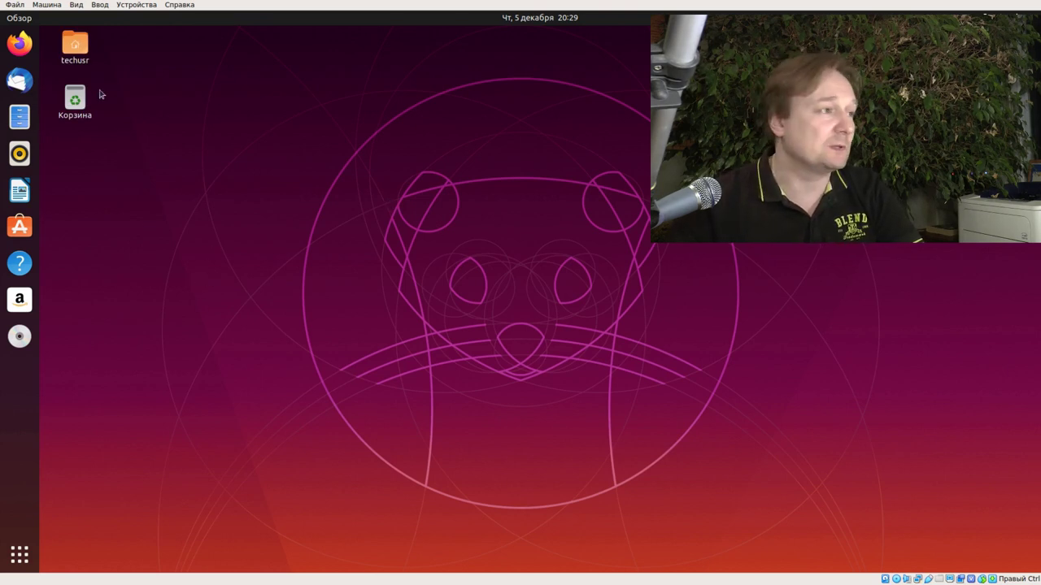
left_click(26, 555)
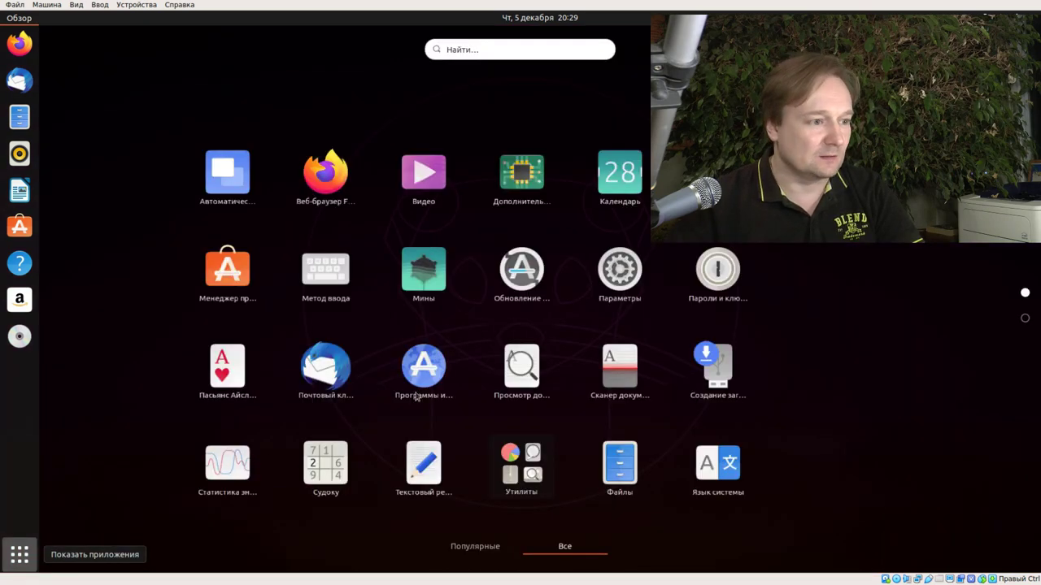
scroll(657, 362, "down", 1)
scroll(656, 362, "down", 2)
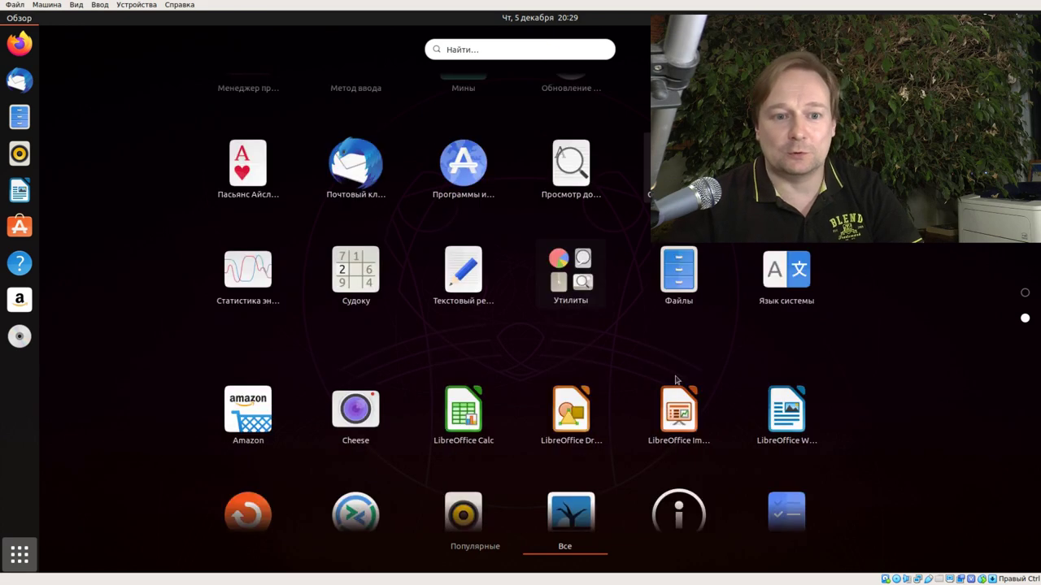
Leave the application list and open a terminal in the desktop folder, moving its window further into the desktop area.
scroll(432, 372, "up", 3)
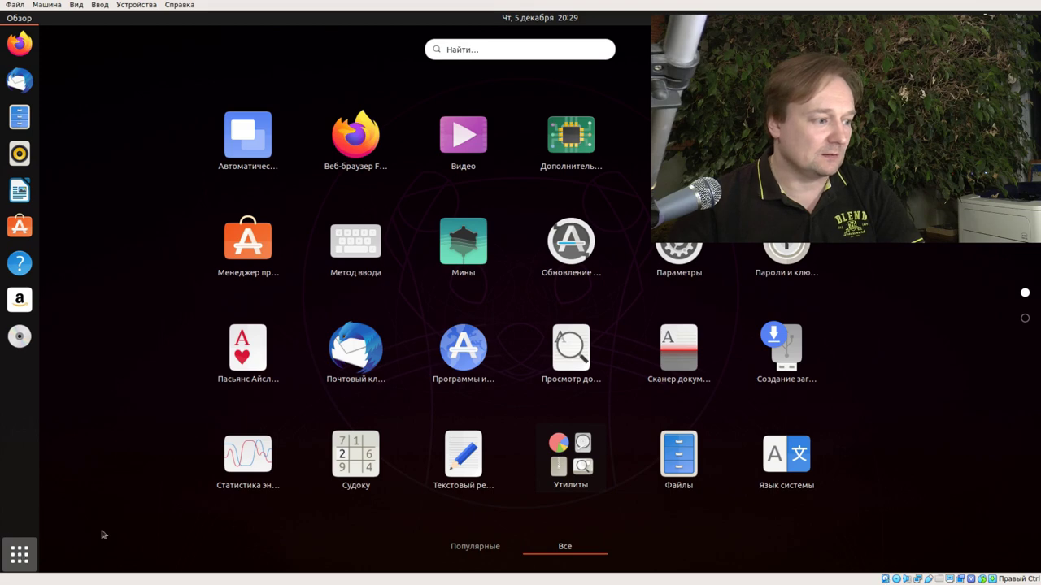
key("Escape")
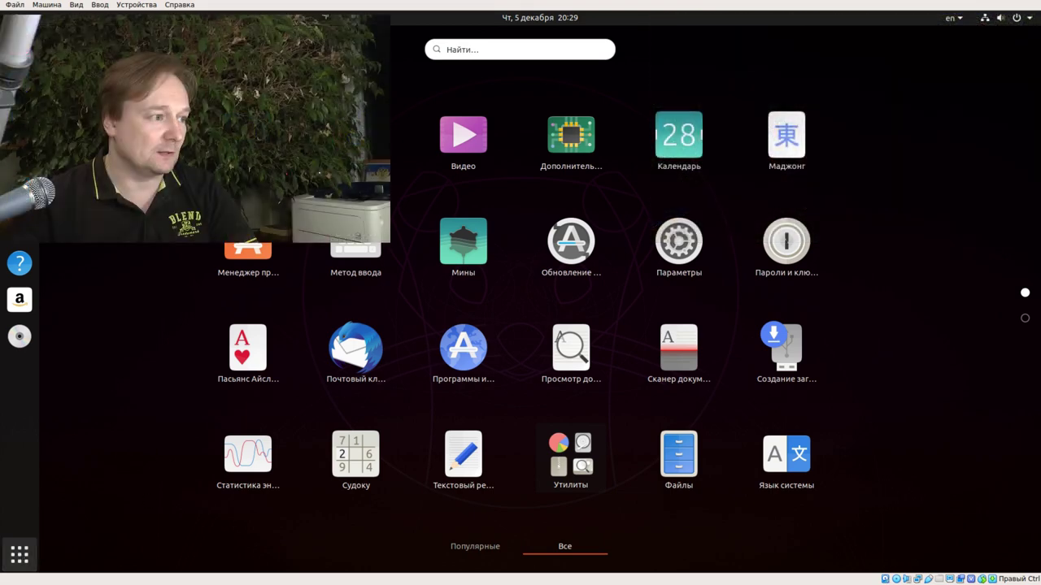
key("Escape")
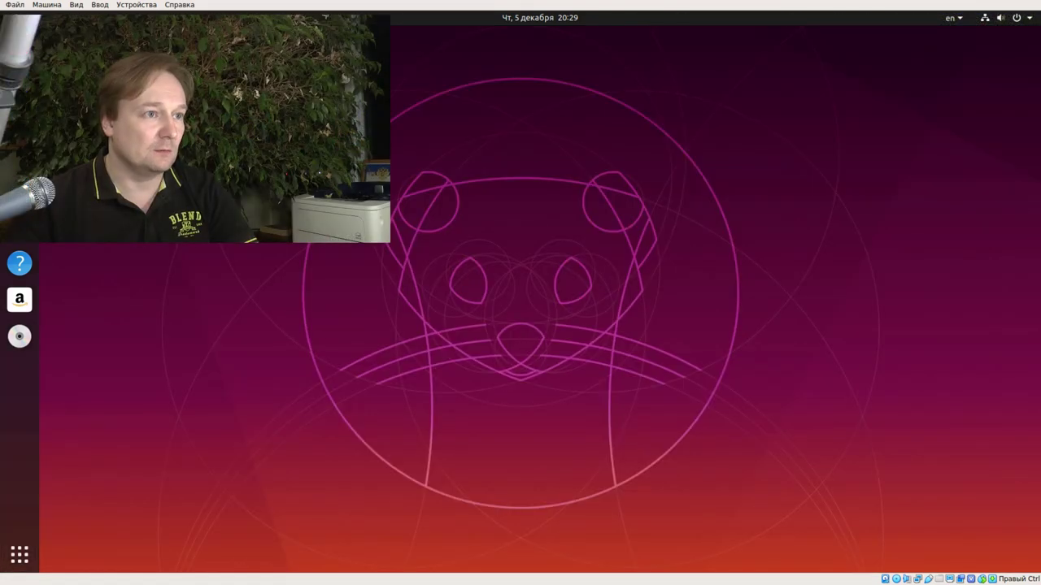
right_click(596, 109)
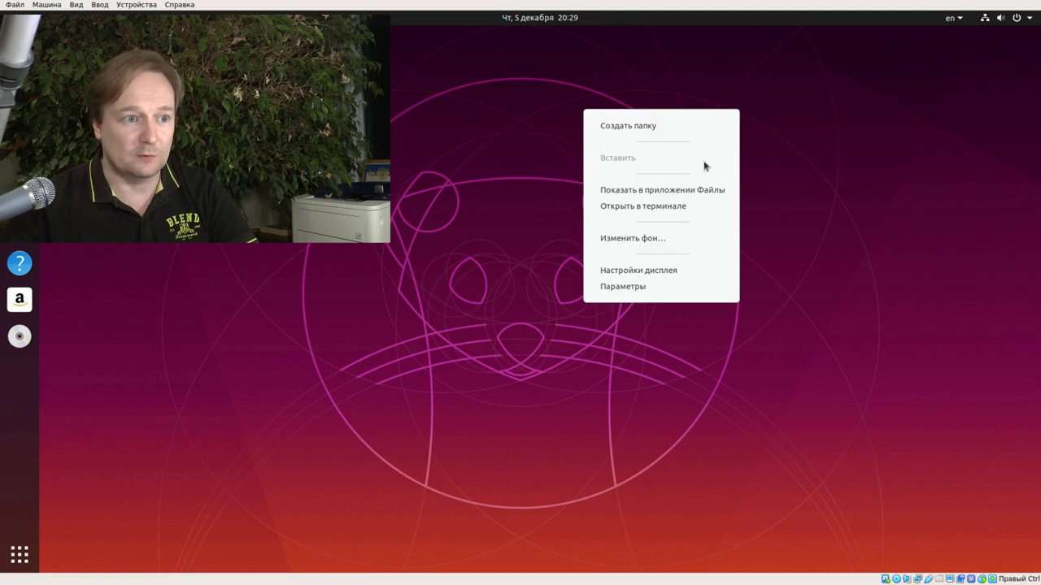
left_click(671, 213)
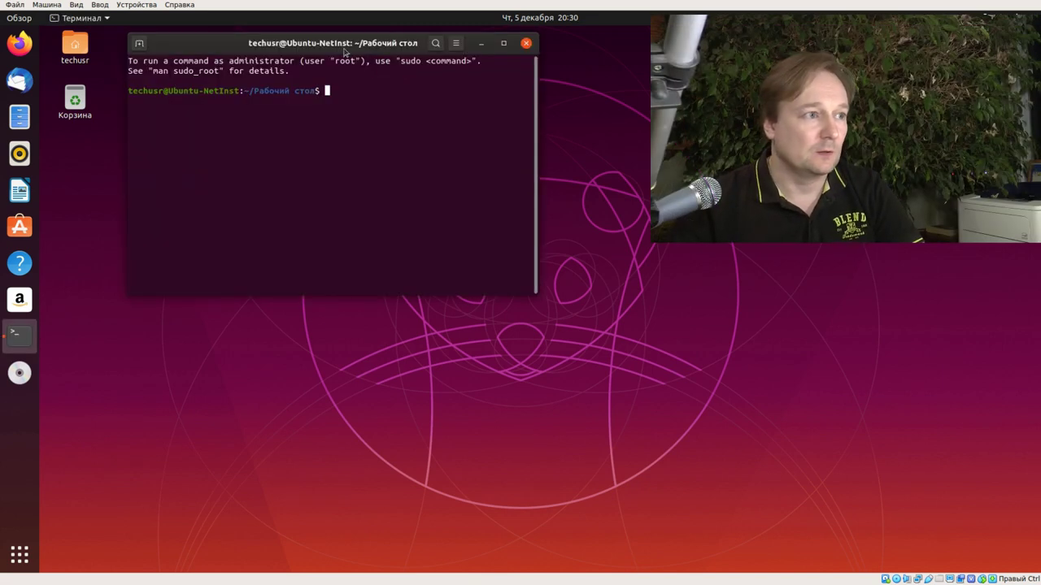
left_click_drag(345, 50, 397, 112)
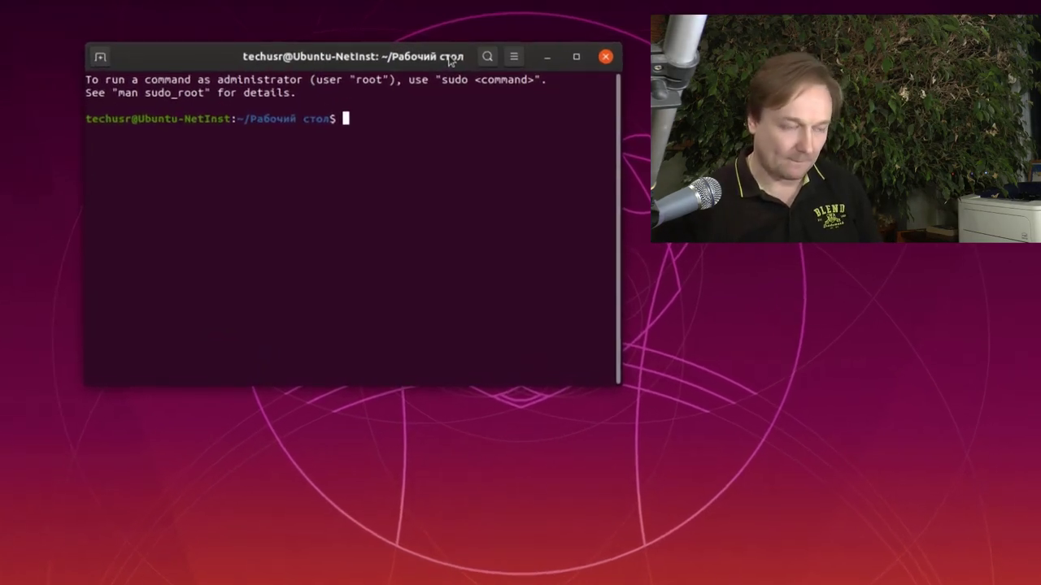
type("apt-get")
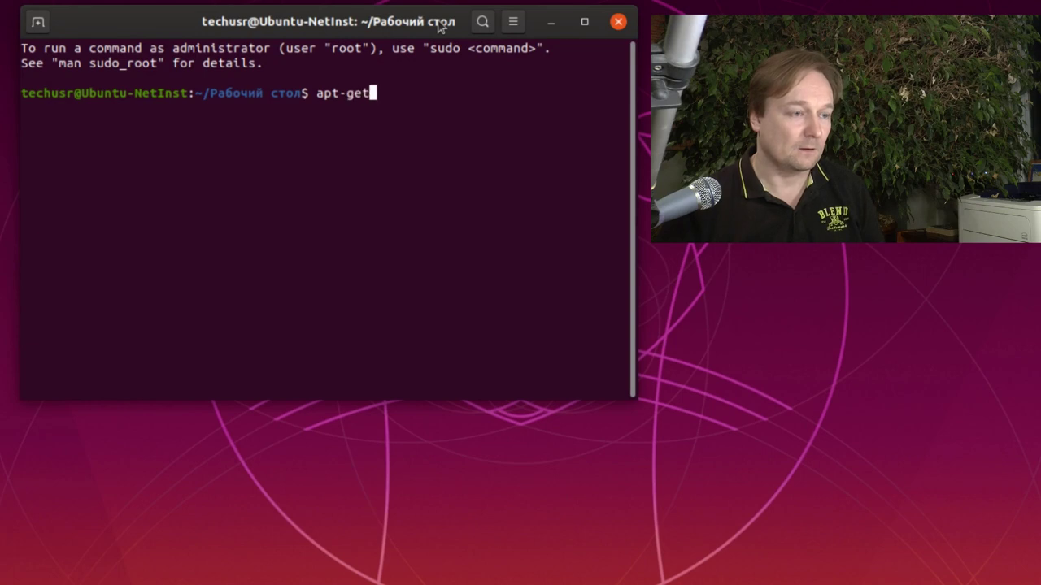
key("BackSpace")
key("BackSpace")
key("BackSpace")
key("BackSpace")
key("BackSpace")
key("BackSpace")
key("BackSpace")
key("BackSpace")
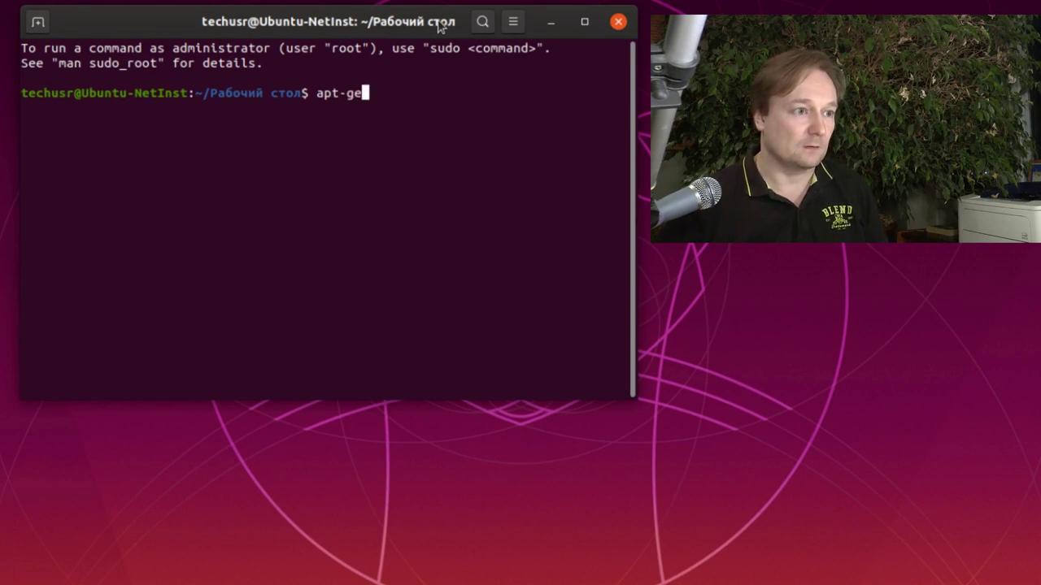
Switch the terminal session to root with sudo su, authorising it with the account password.
type("sudo su")
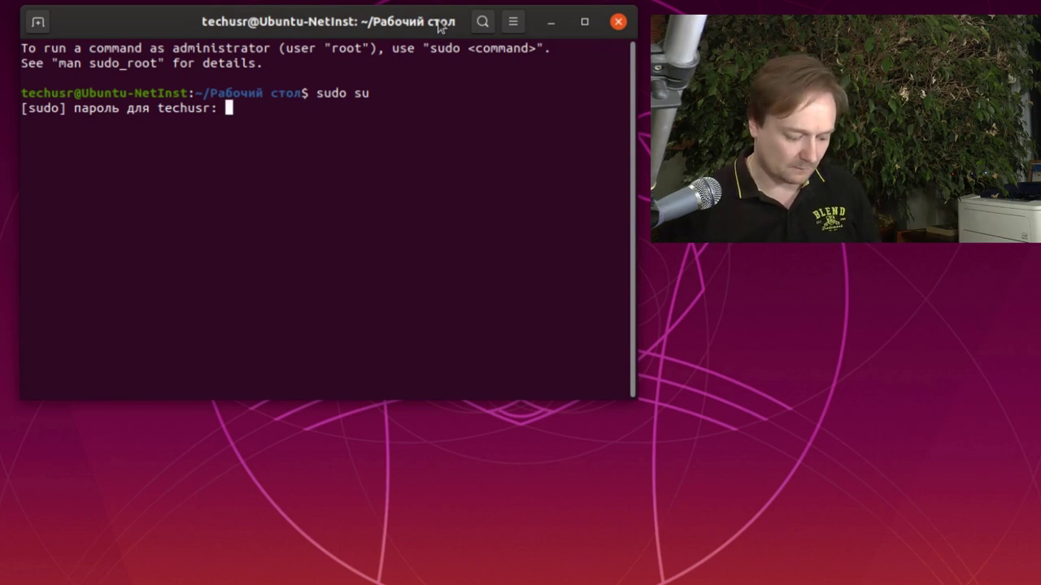
key("Return")
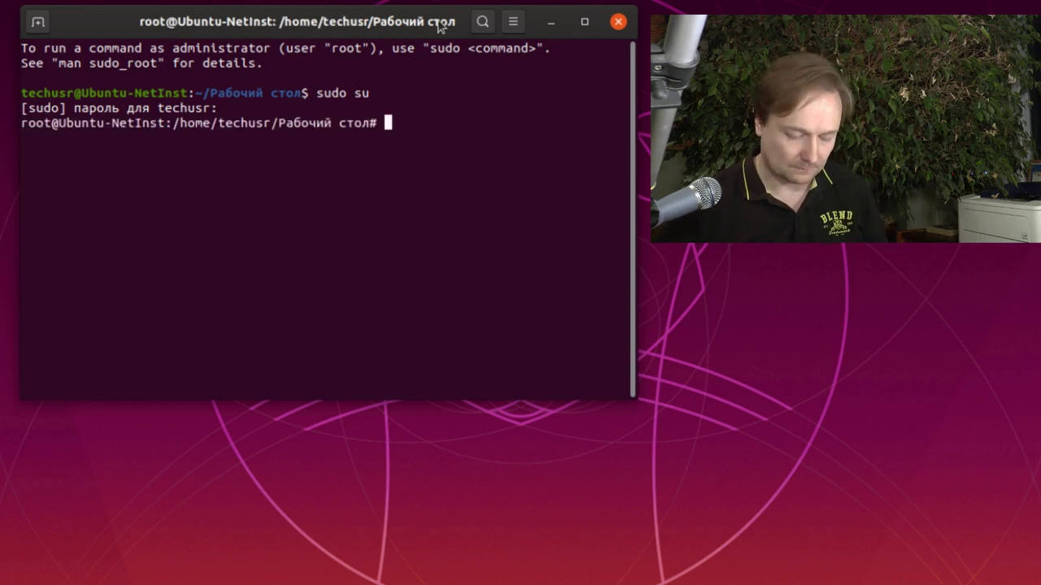
Refresh the package lists from the Ubuntu repositories by running apt-get update as root.
type("Pt")
key("BackSpace")
key("BackSpace")
type("apt-")
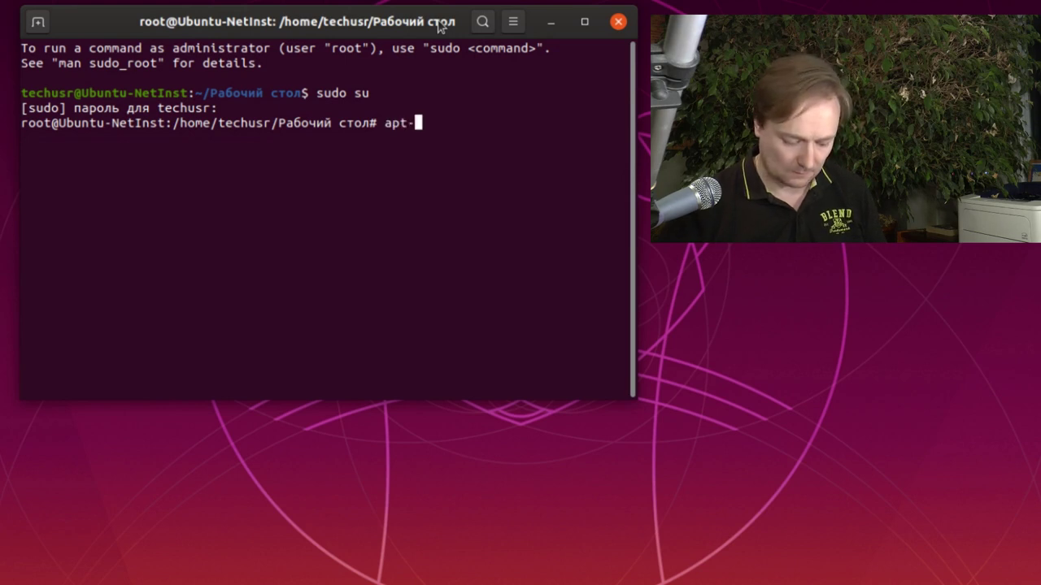
type("get i")
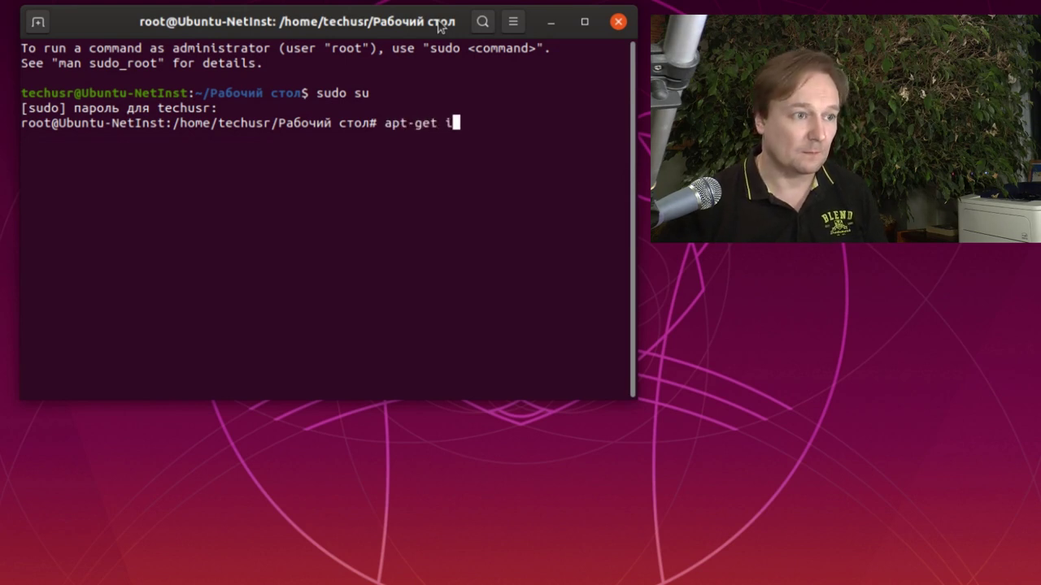
type("nsta")
key("BackSpace")
key("BackSpace")
key("BackSpace")
key("BackSpace")
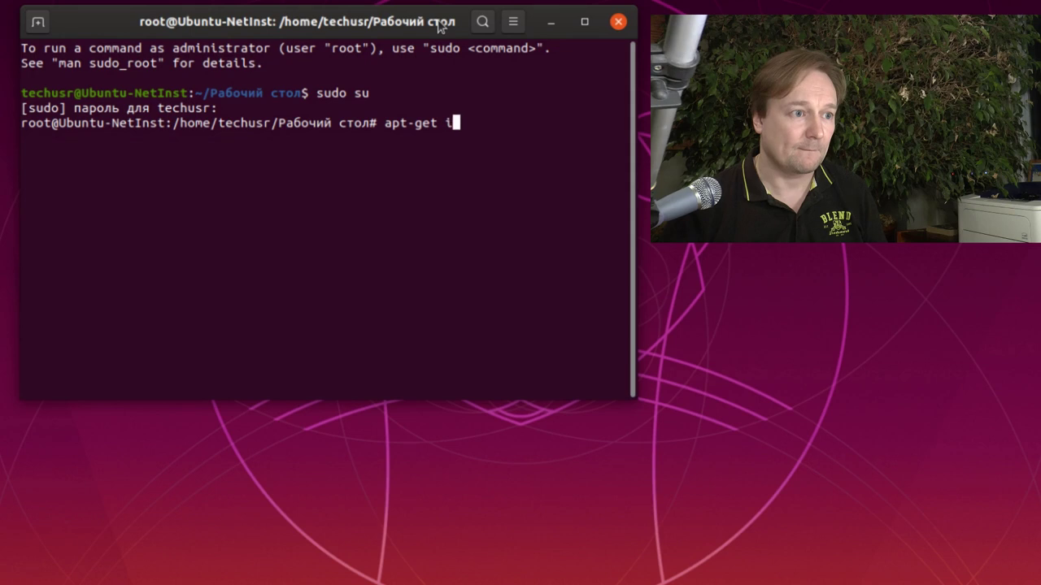
type("update")
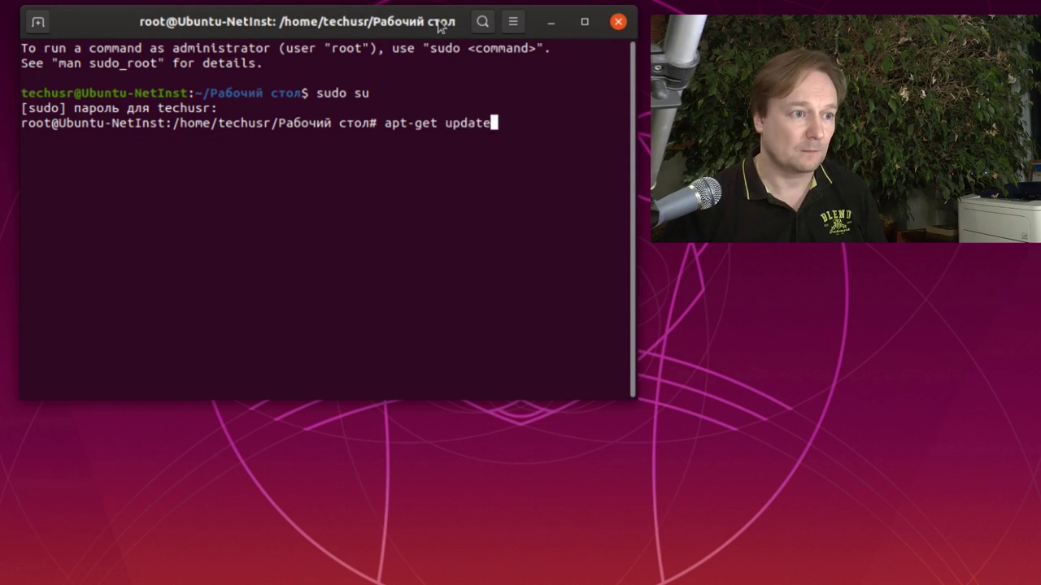
key("Return")
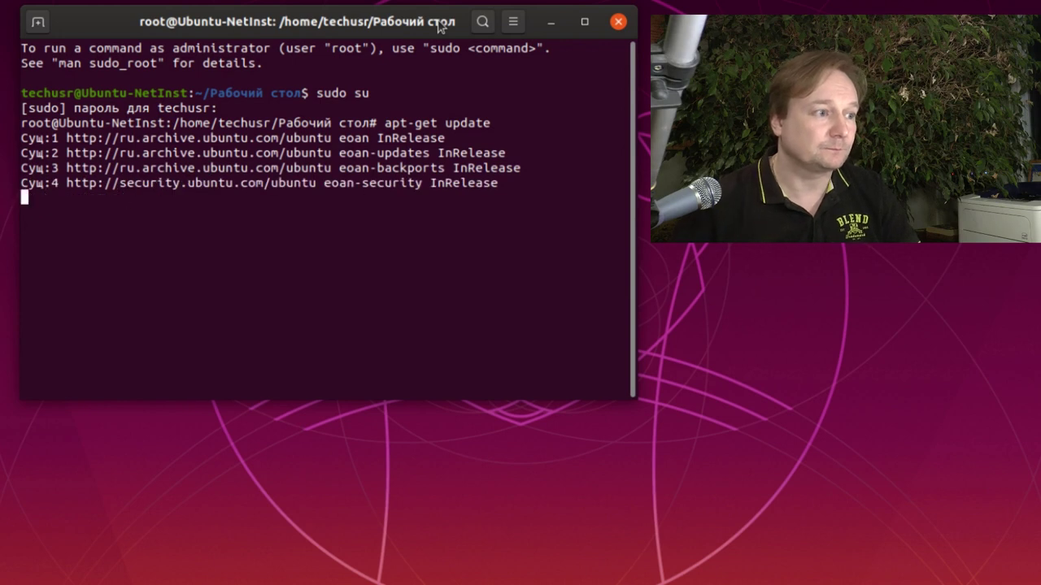